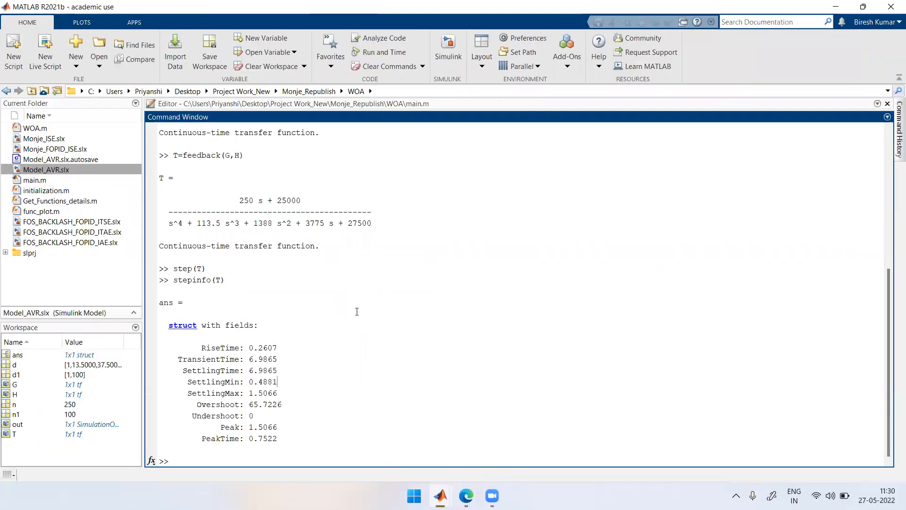
Recall and run plot(out.V.Time,out.V.Data) to plot the simulated output voltage over time, and minimize the resulting figure
click(893, 135)
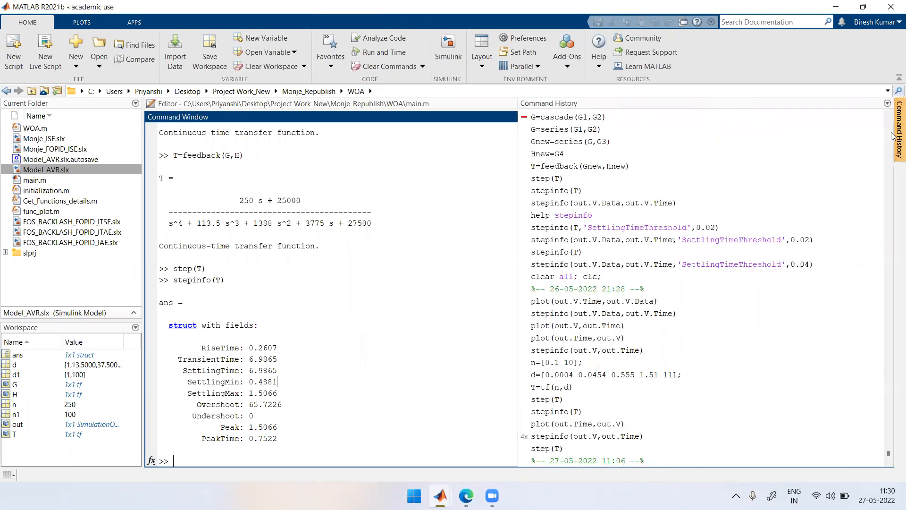
click(180, 461)
key(Up)
key(Up)
key(Up)
key(Up)
key(Up)
key(Up)
key(Up)
key(Up)
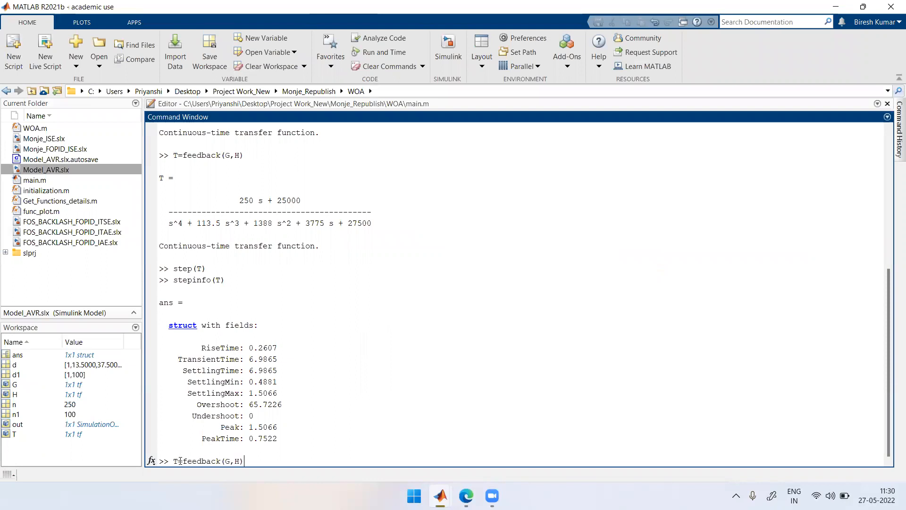
key(Up)
key(Up)
key(Up)
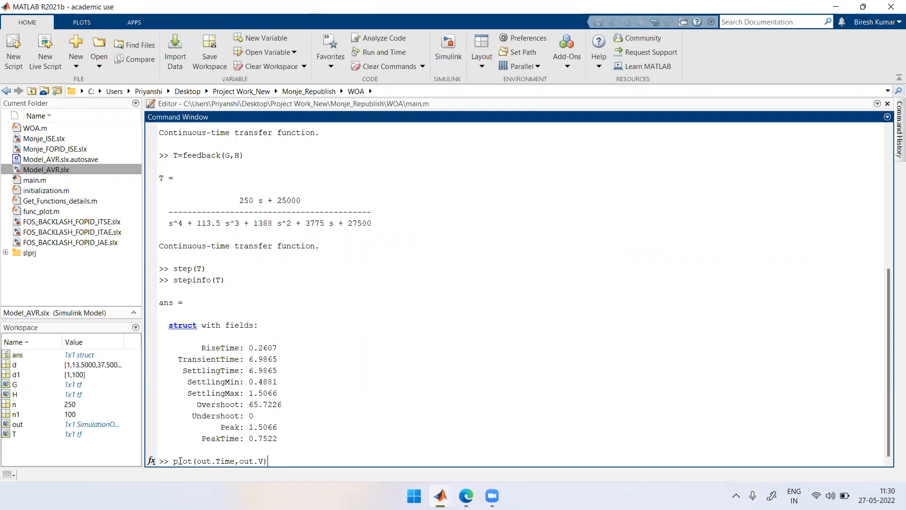
key(Up)
key(Up)
key(Up)
key(Up)
key(Up)
key(Down)
key(Down)
key(Down)
key(Down)
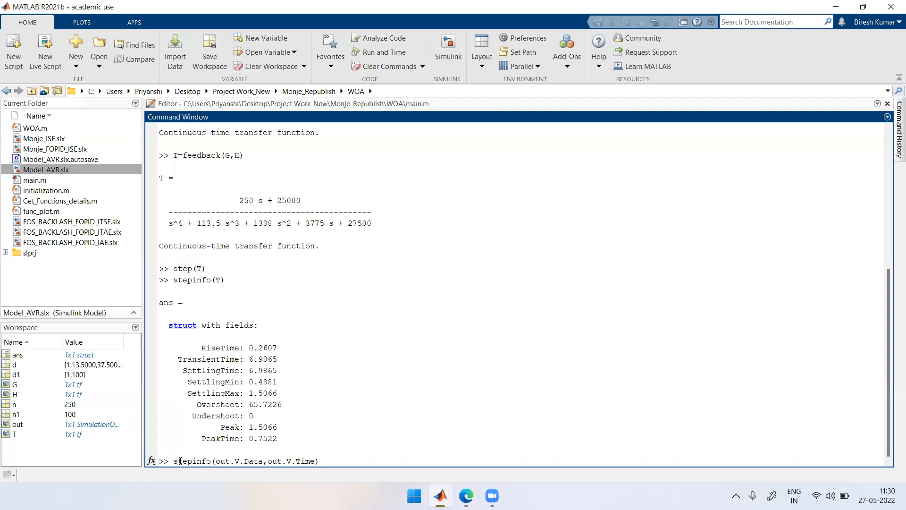
key(Down)
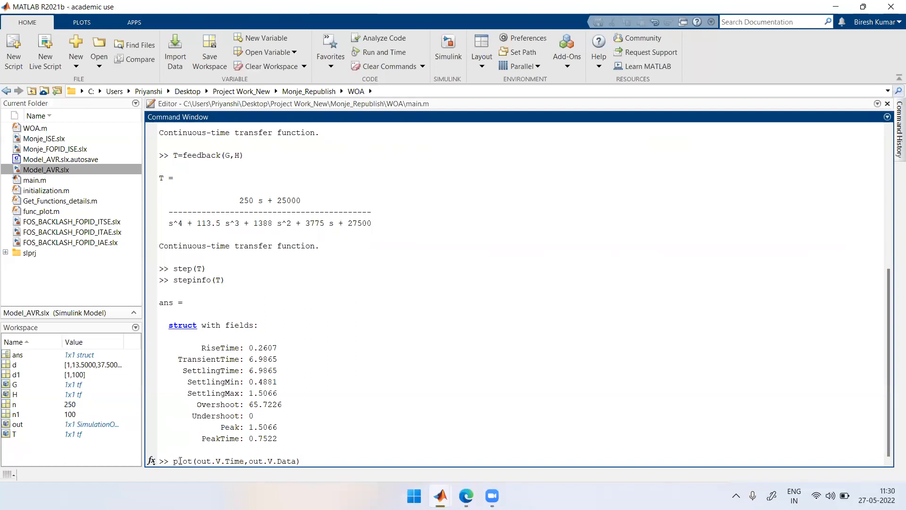
key(Return)
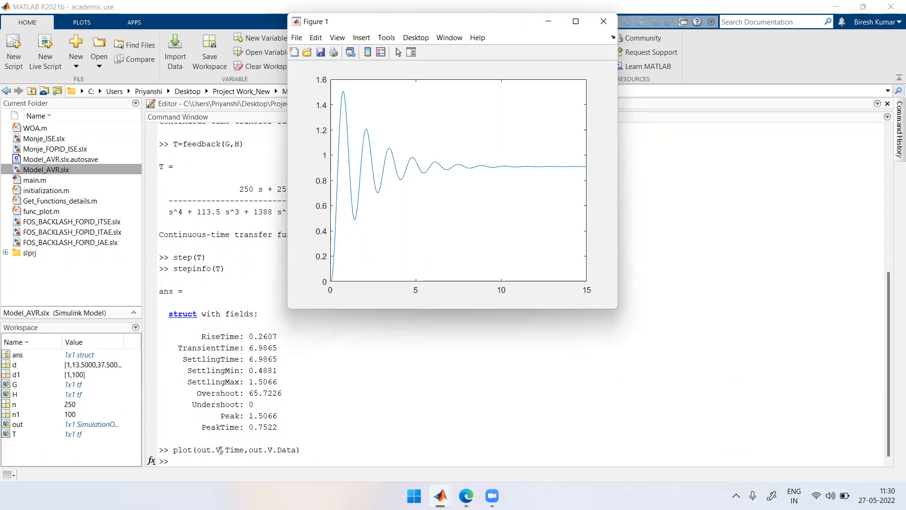
click(549, 22)
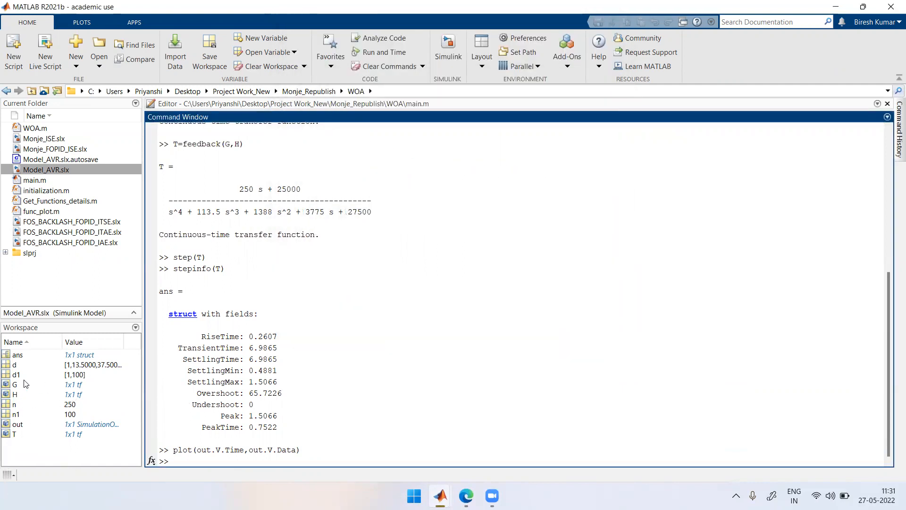
Examine the simulation output variable out in an enlarged variable view, including its V timeseries, and close Figure 1
click(19, 424)
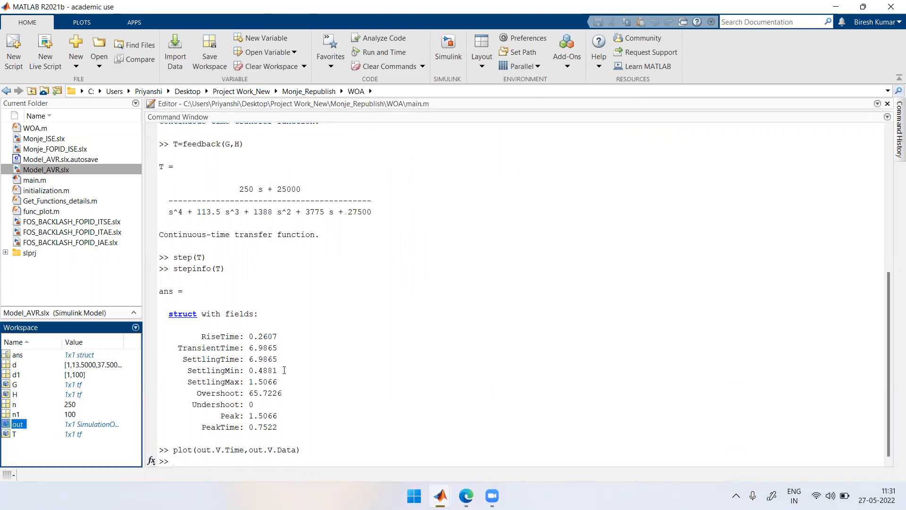
key(Return)
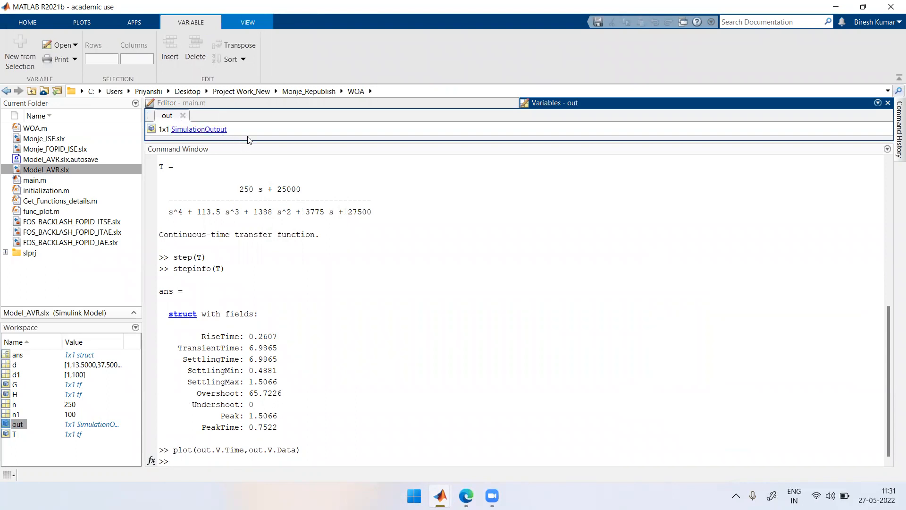
click(257, 152)
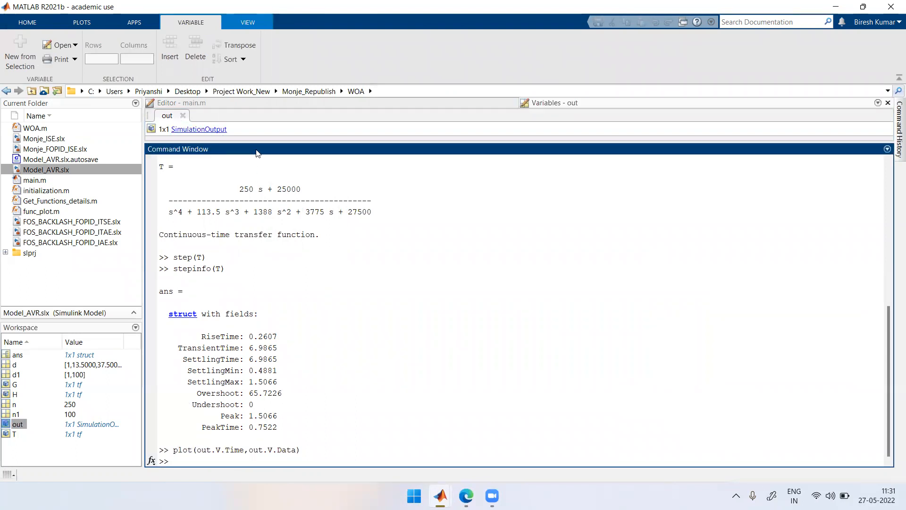
drag(263, 142, 262, 257)
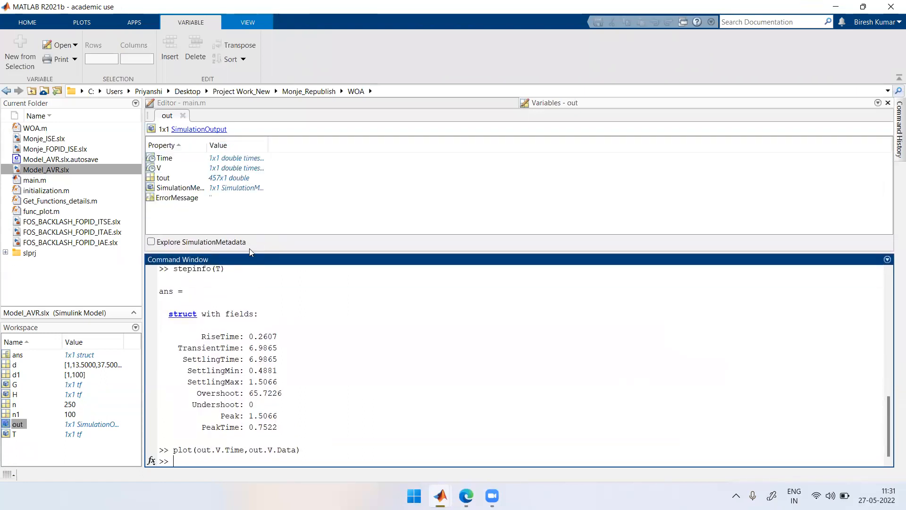
click(163, 169)
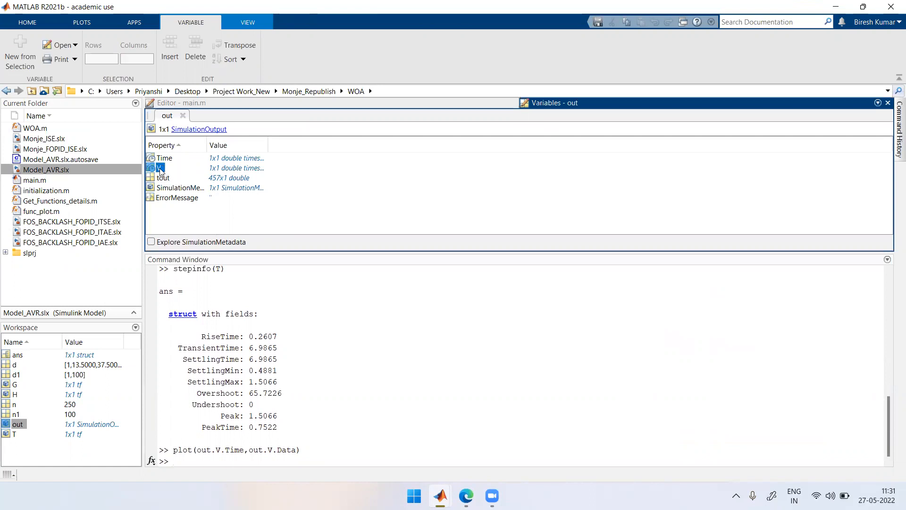
double_click(160, 169)
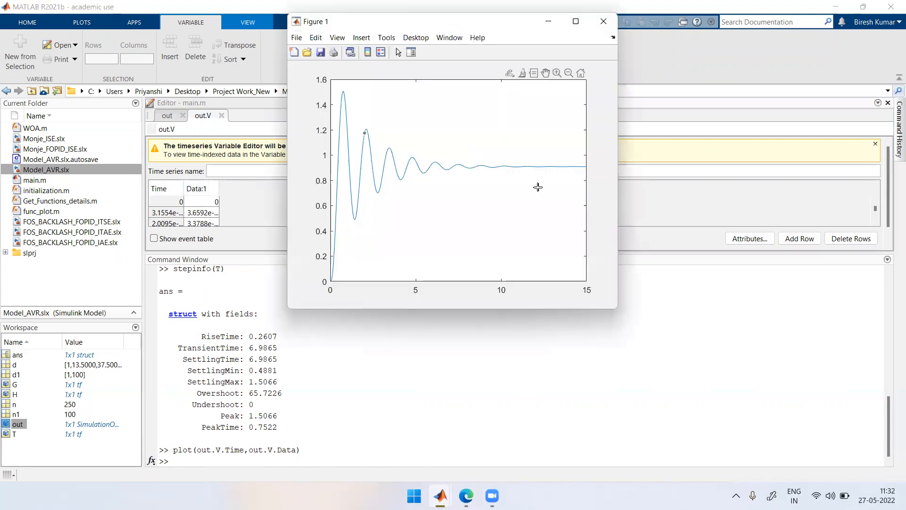
click(604, 22)
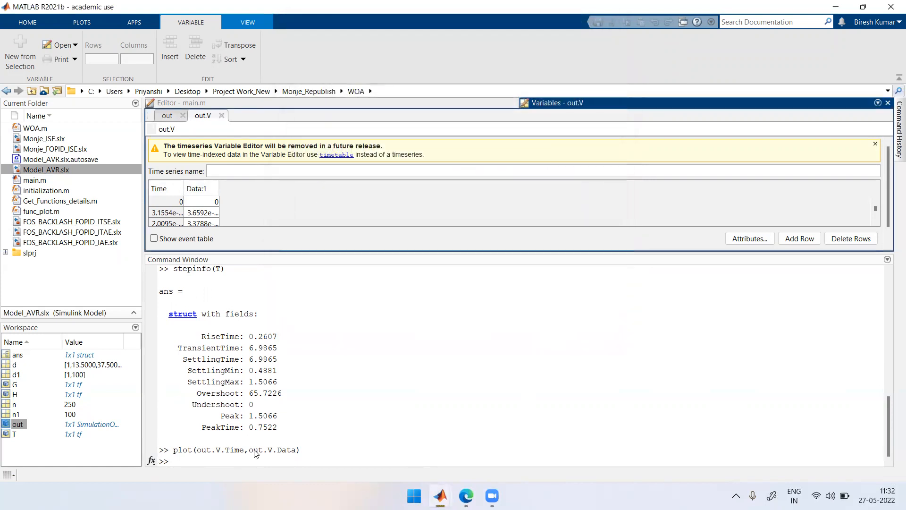
Compute the step-response characteristics of the simulated voltage with stepinfo(out.V.Data,out.V.Time)
click(255, 453)
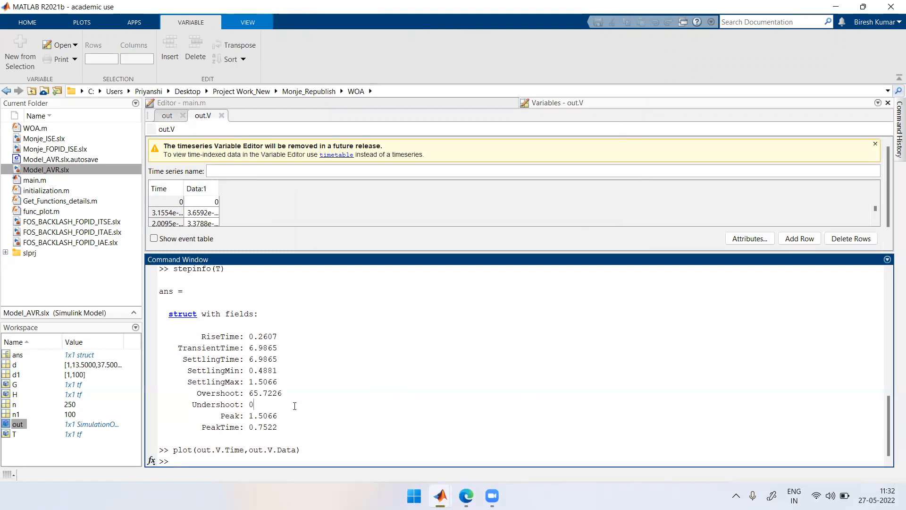
text(stepinfo())
drag(249, 449, 295, 454)
key(ctrl+c)
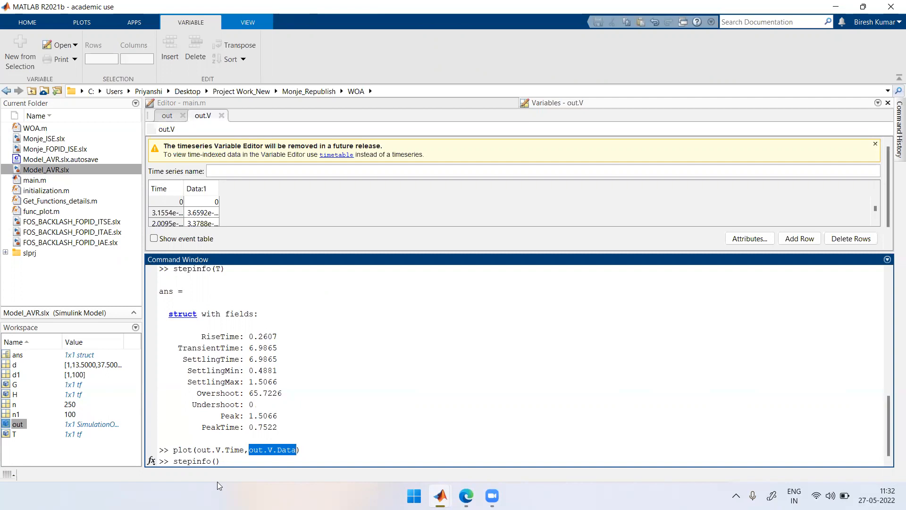
click(215, 460)
key(ctrl+v)
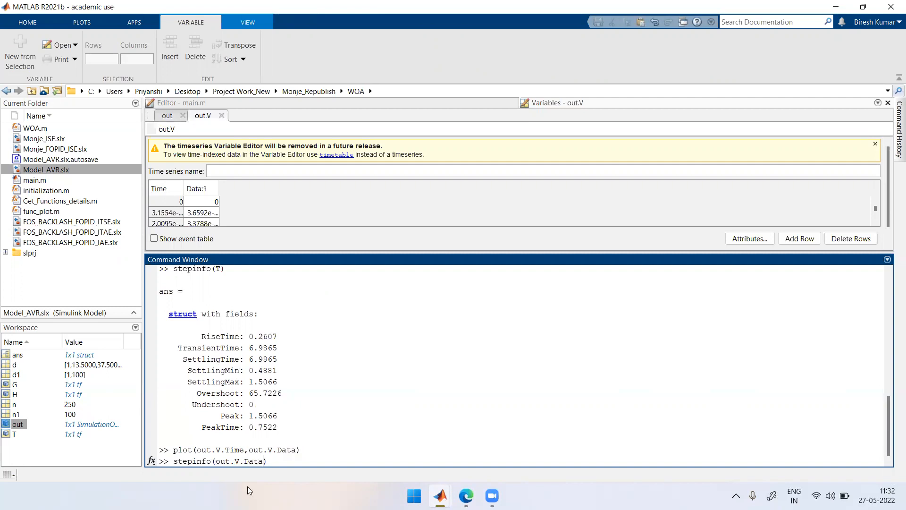
text(,)
drag(196, 449, 244, 449)
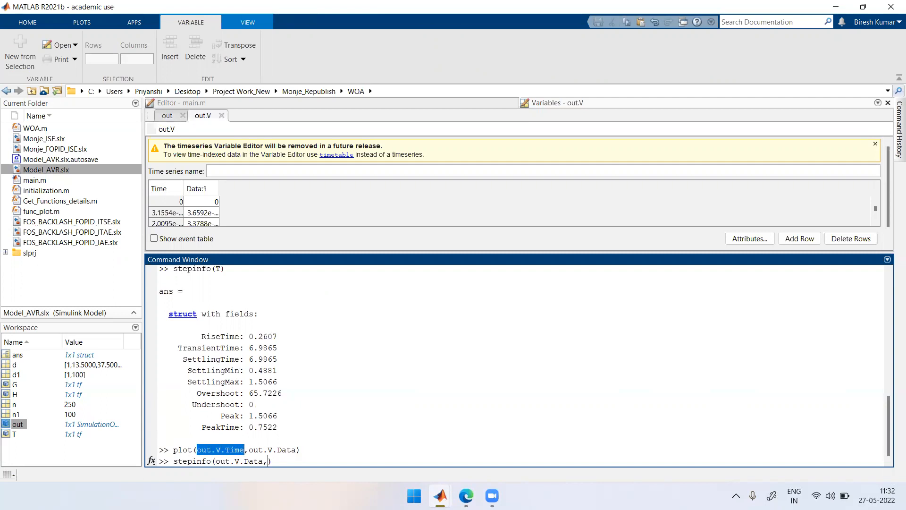
key(ctrl+v)
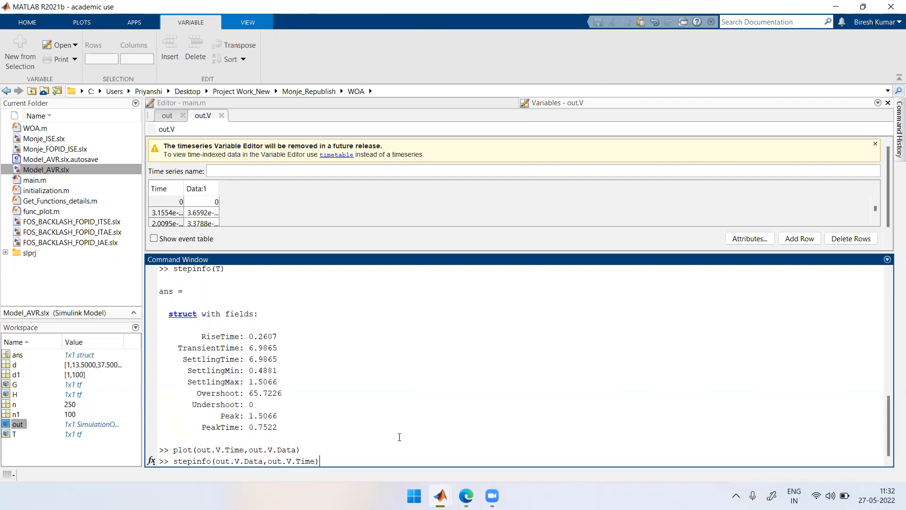
key(Return)
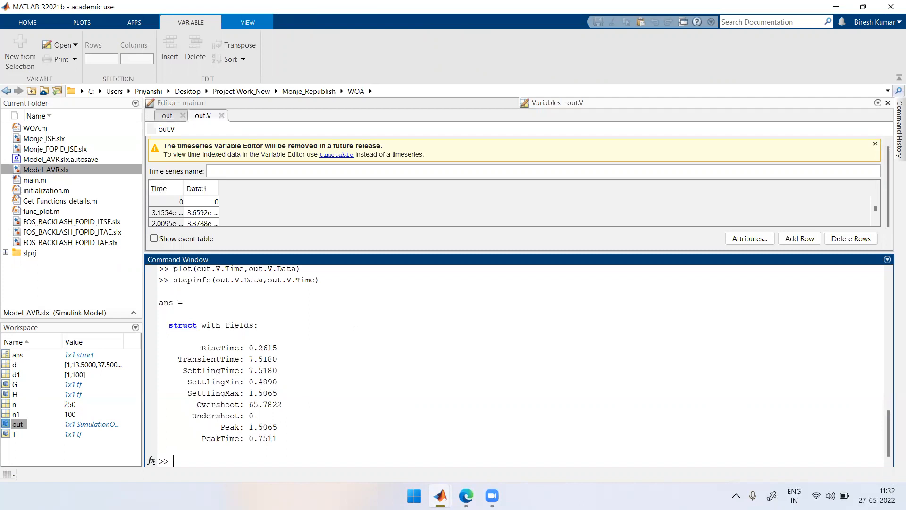
Close the open out.V and out variables
double_click(346, 260)
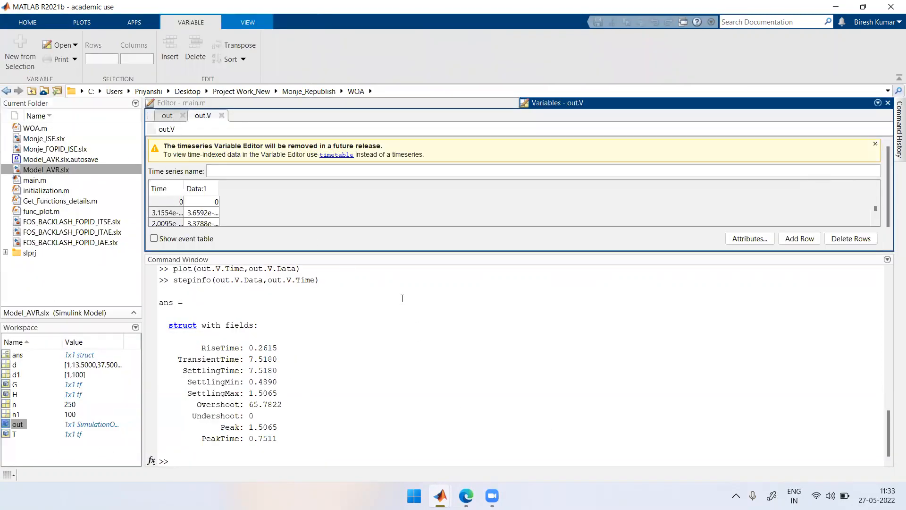
click(220, 116)
click(183, 116)
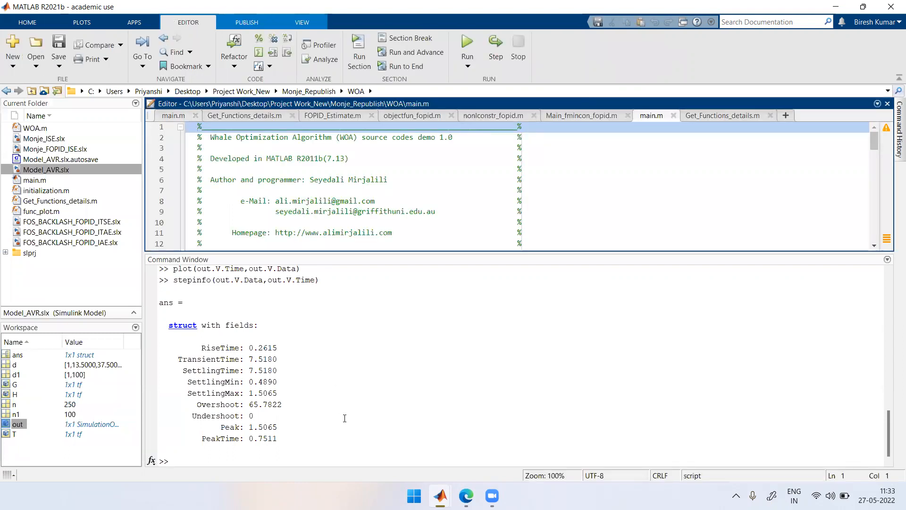
Switch to the Model_AVR model in Simulink and set the Out_Voltage block's save format to Array
click(499, 448)
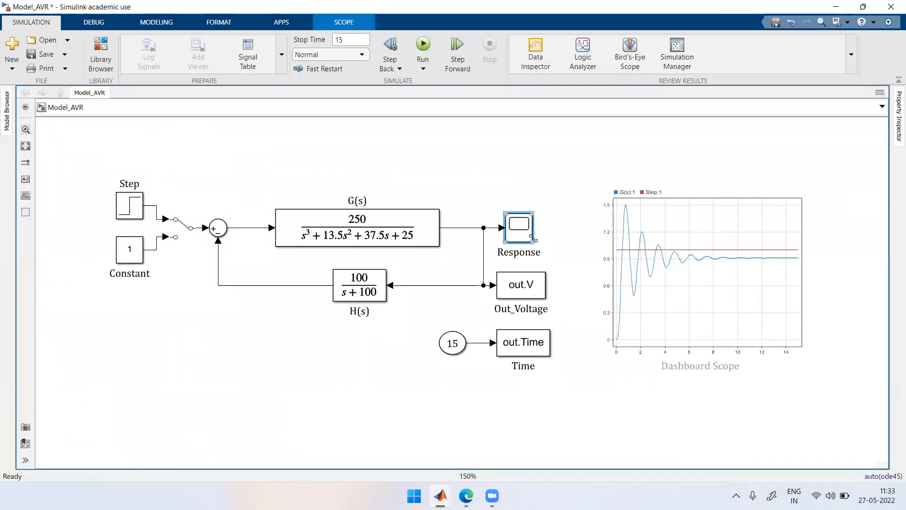
click(517, 292)
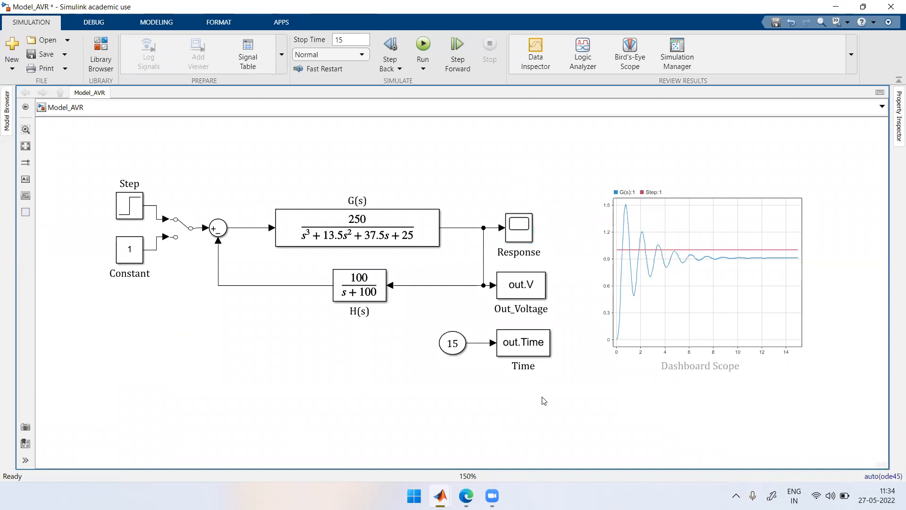
drag(566, 408, 439, 328)
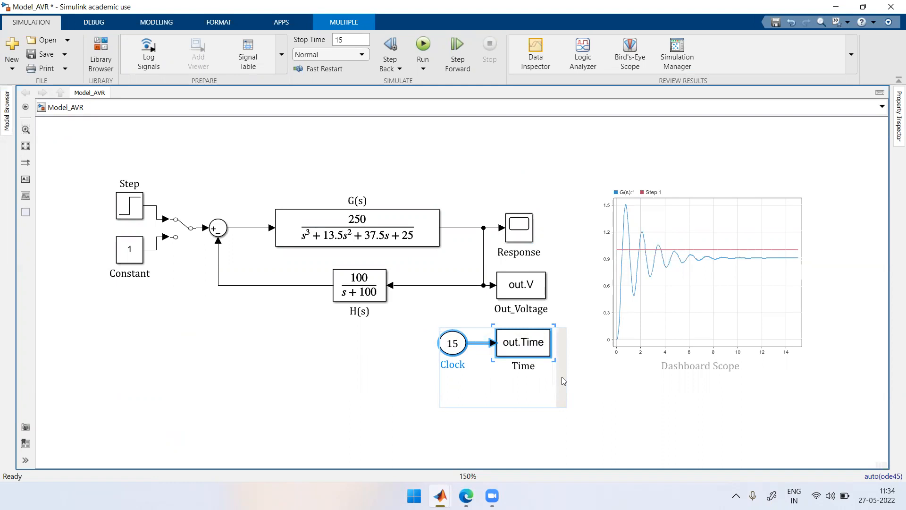
click(592, 407)
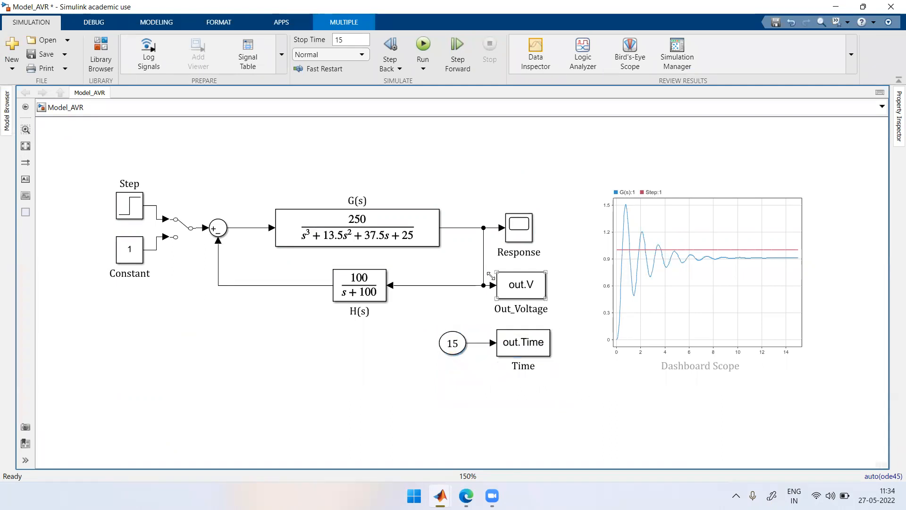
double_click(519, 287)
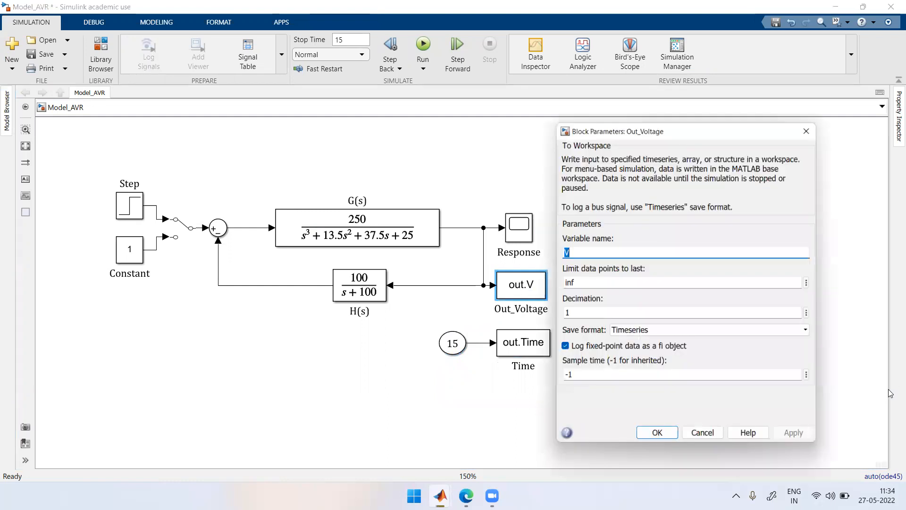
click(637, 331)
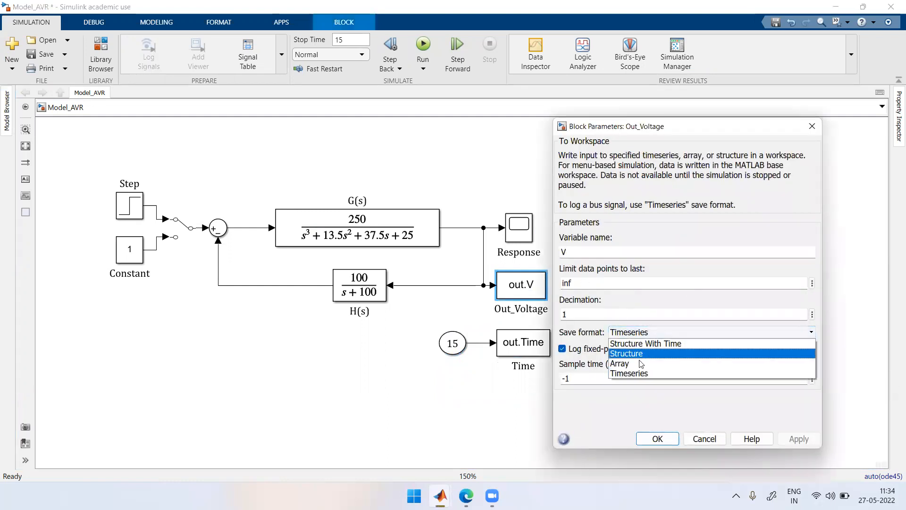
click(641, 363)
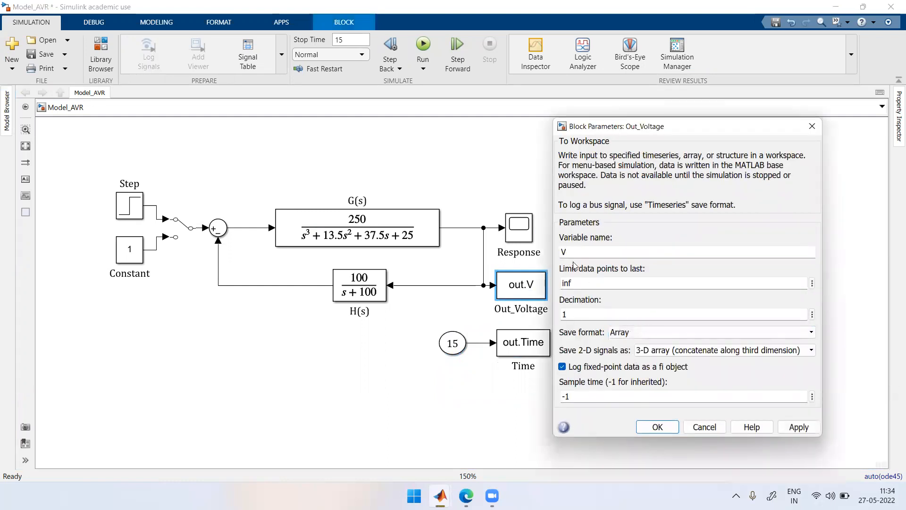
click(658, 427)
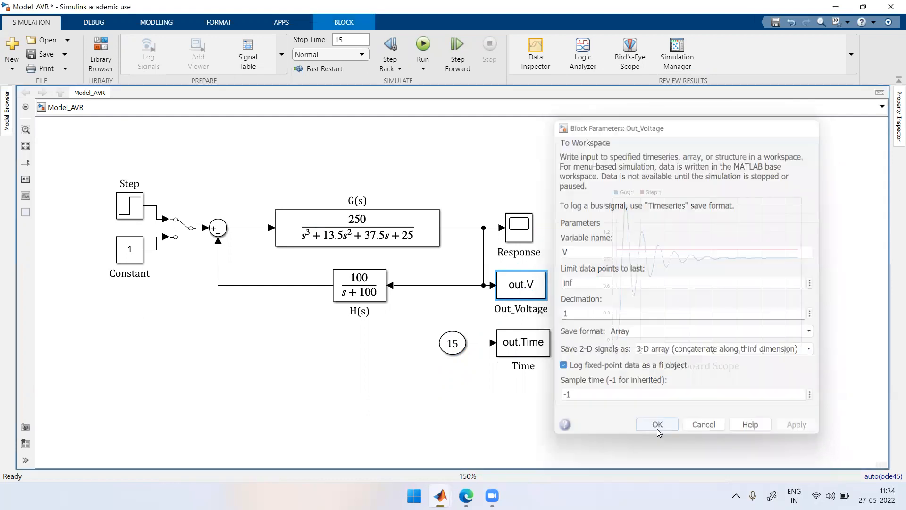
Set the Time block's save format to Array and rerun the Model_AVR simulation
click(517, 289)
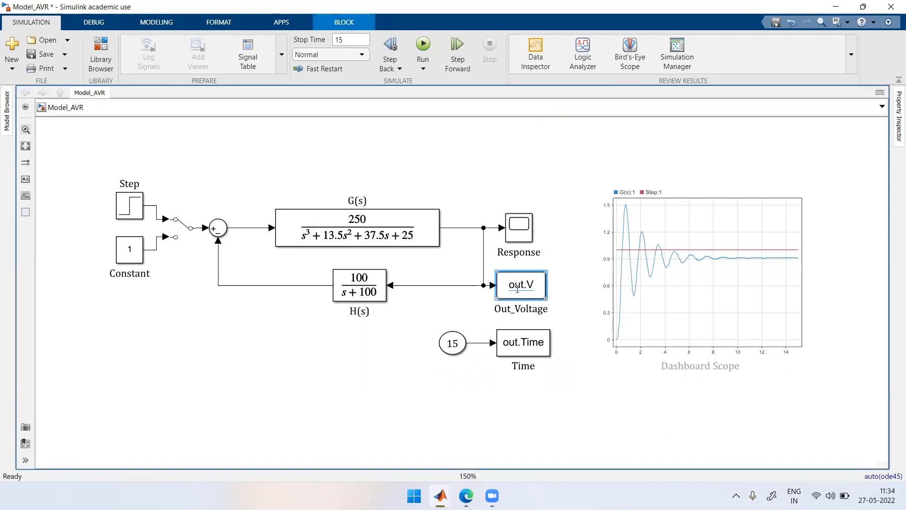
click(534, 344)
double_click(534, 344)
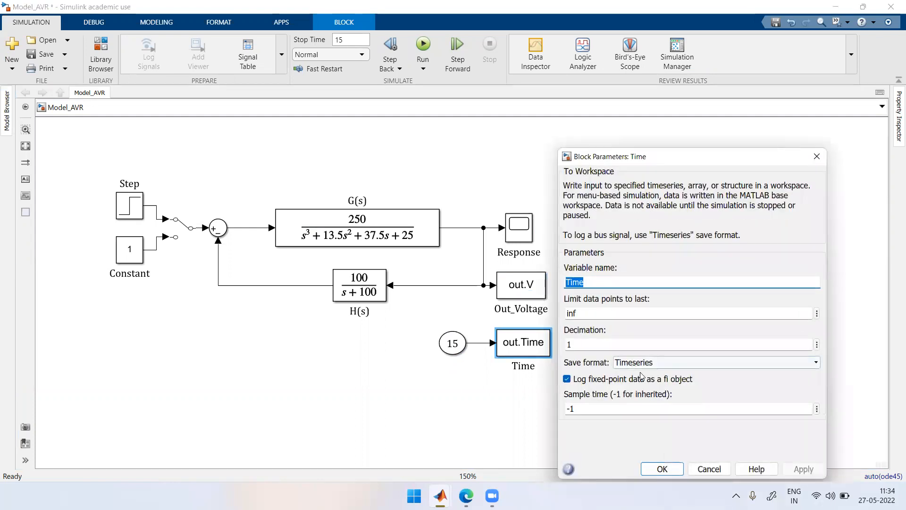
click(639, 364)
click(628, 395)
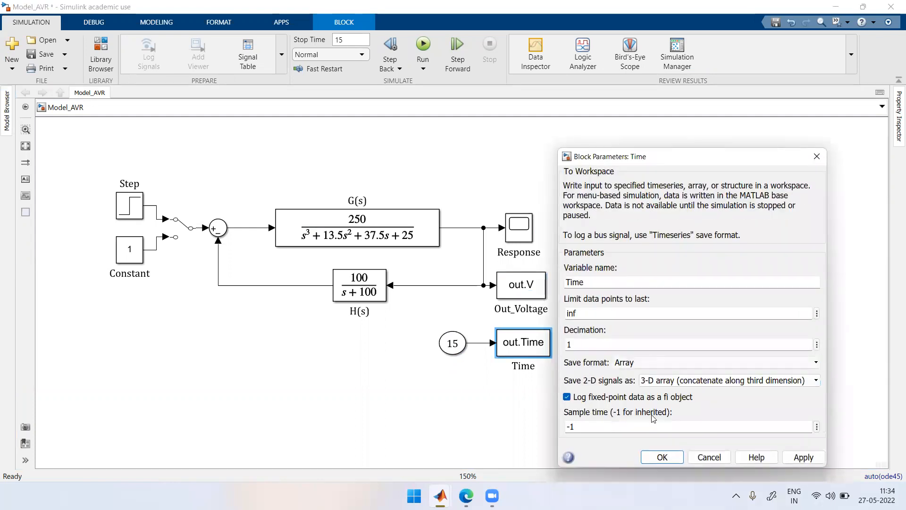
click(662, 457)
click(623, 413)
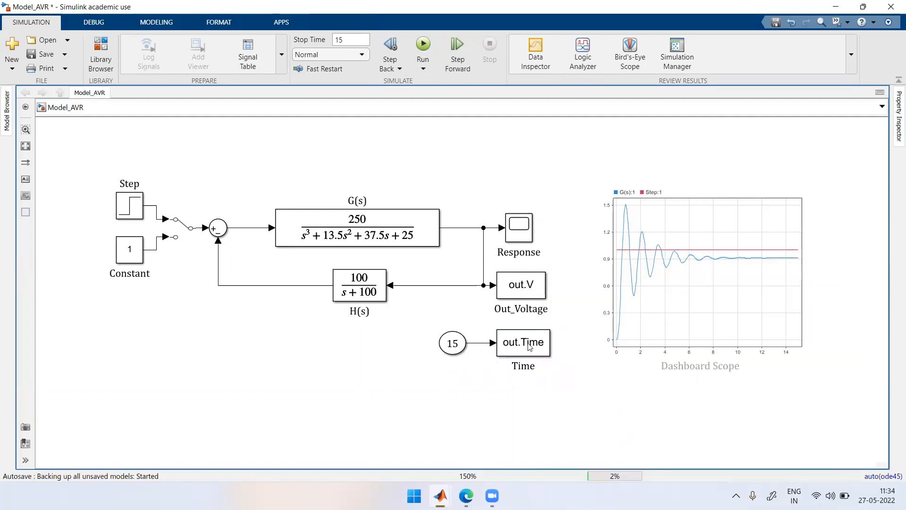
key(ctrl+t)
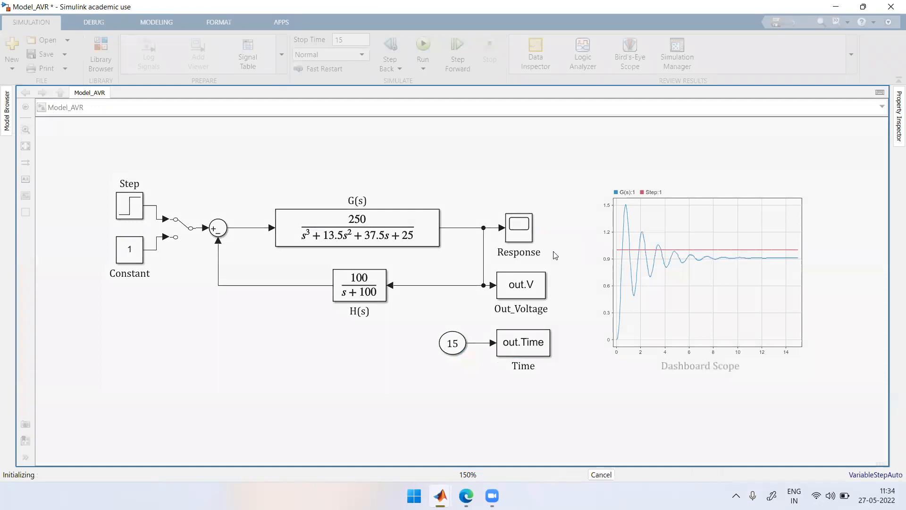
Toggle the Manual Switch so the Constant block feeds the summing junction in Model_AVR
click(776, 297)
click(526, 195)
click(165, 236)
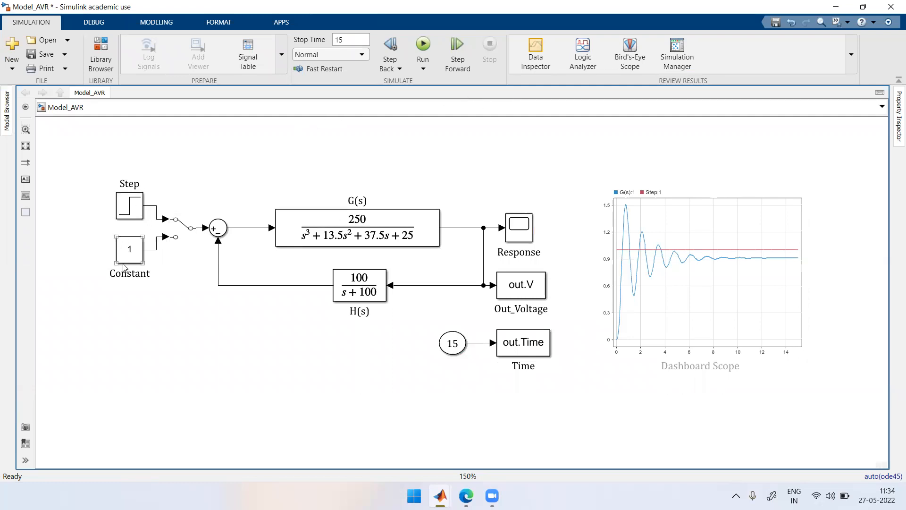
double_click(176, 232)
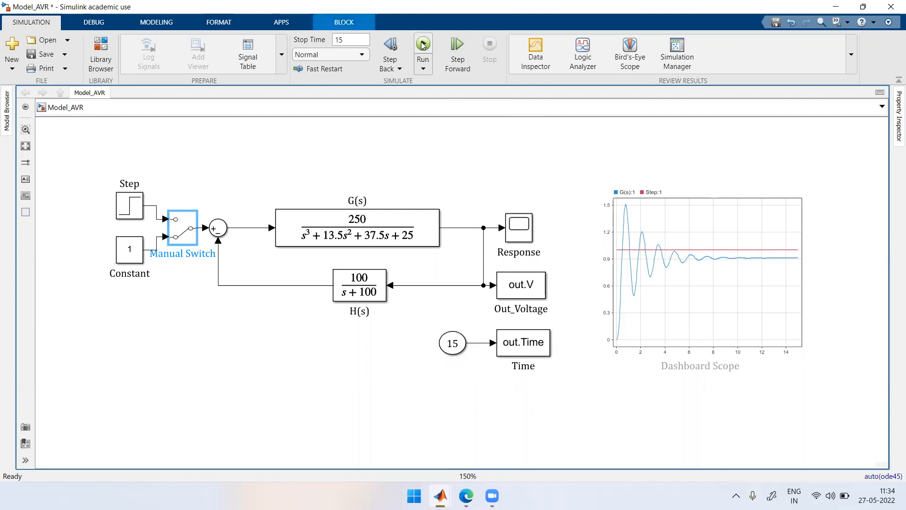
click(689, 274)
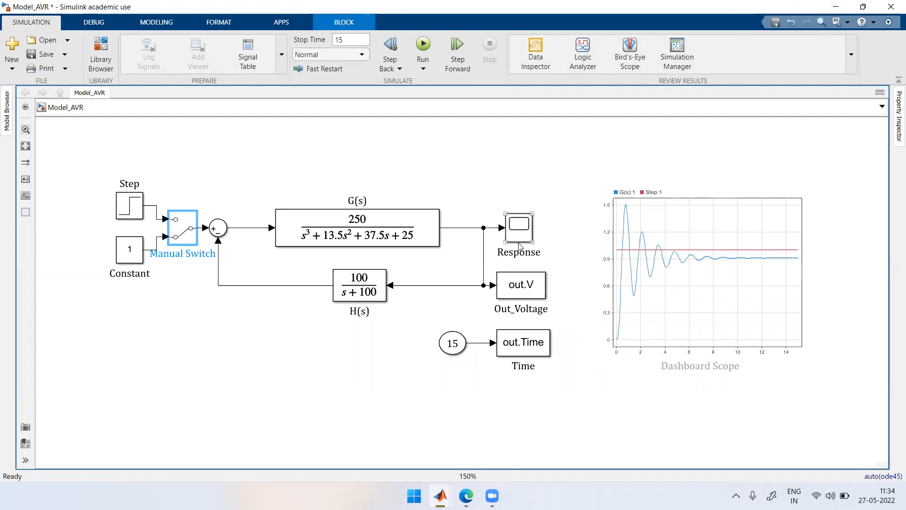
click(517, 353)
click(505, 311)
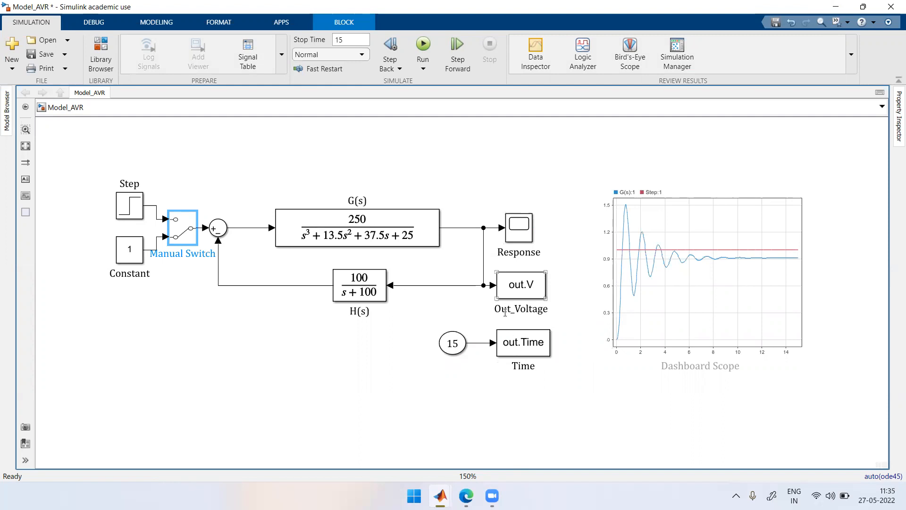
Return to the MATLAB Command Window and copy the earlier plot(out.V.Time,out.V.Data) command to the current prompt
click(844, 3)
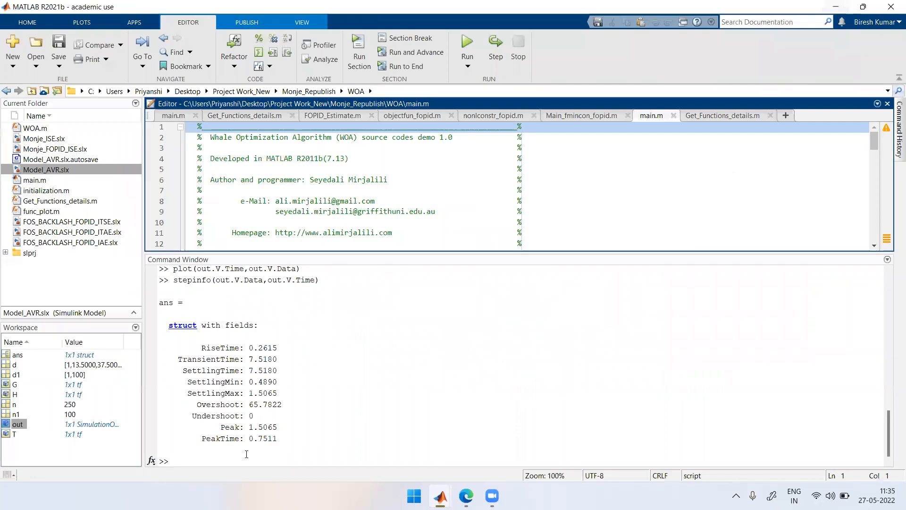
click(247, 454)
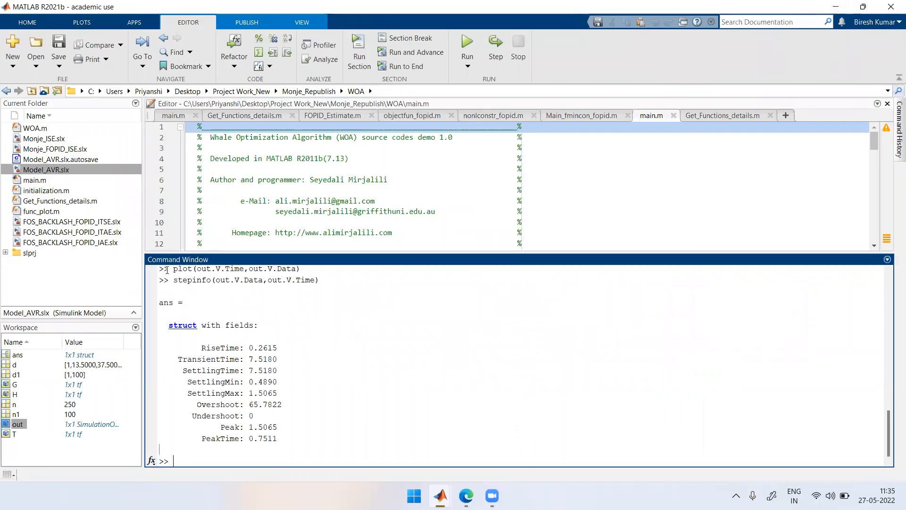
drag(174, 269, 306, 322)
key(ctrl+c)
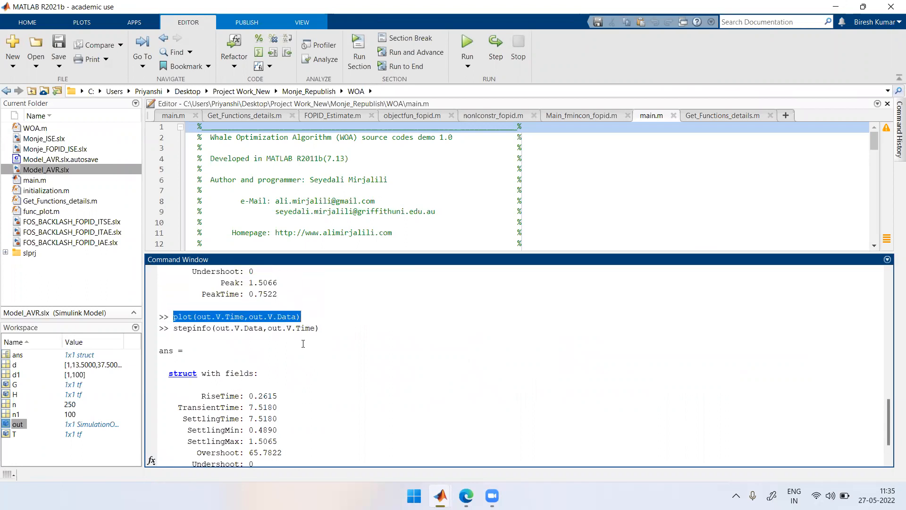
scroll(264, 449, down, 2)
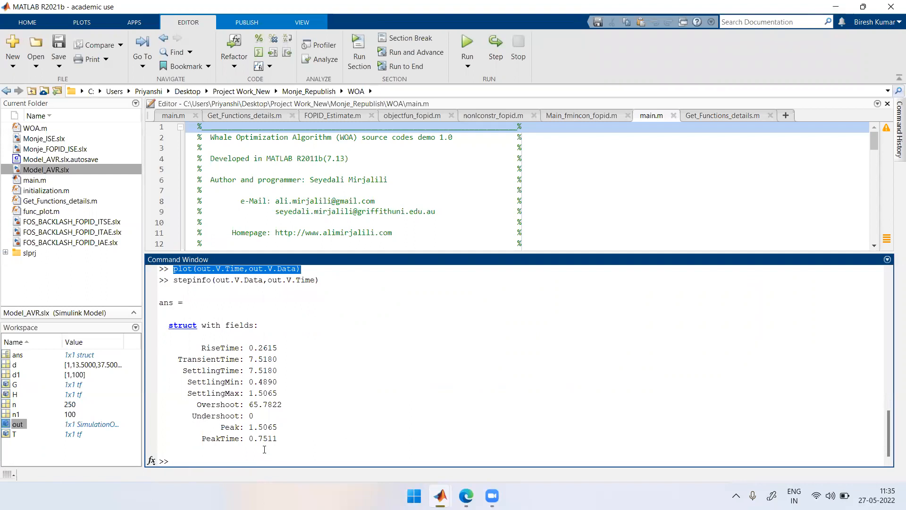
key(ctrl+v)
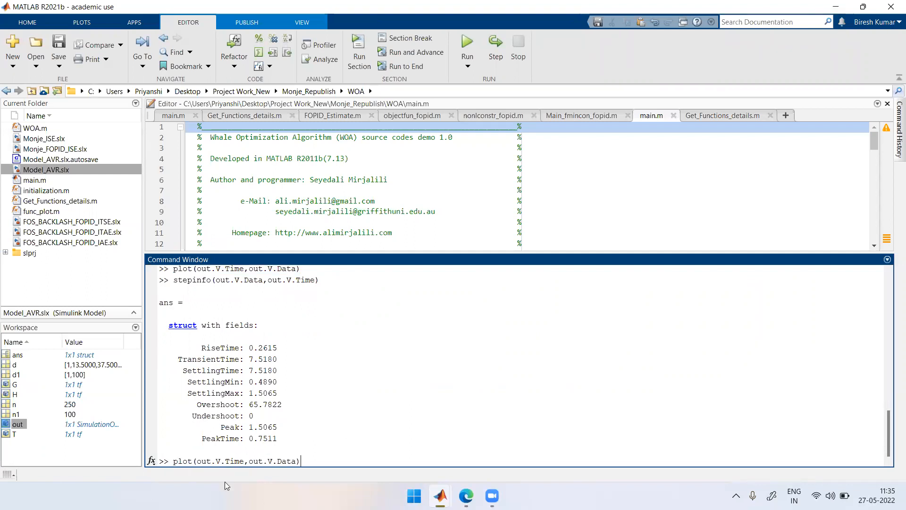
Open the out variable and examine its V and Time arrays, closing each array after viewing
click(17, 424)
double_click(101, 423)
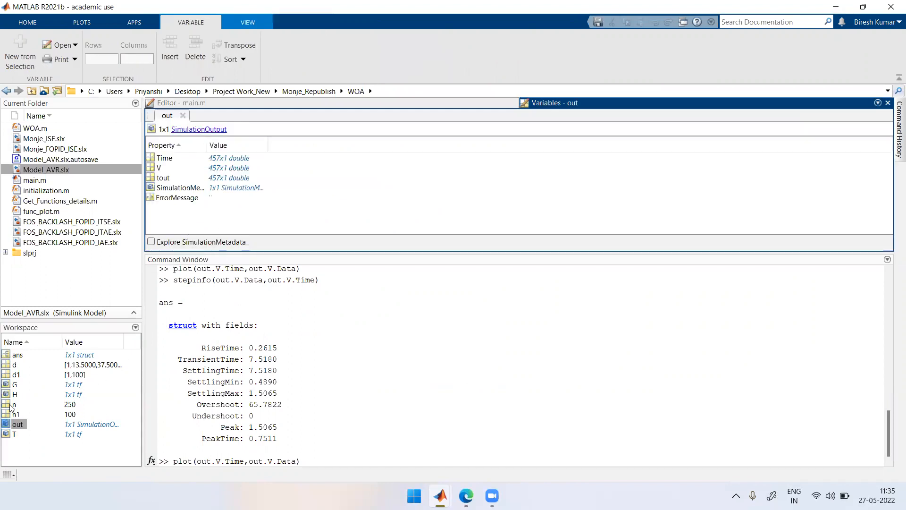
double_click(159, 168)
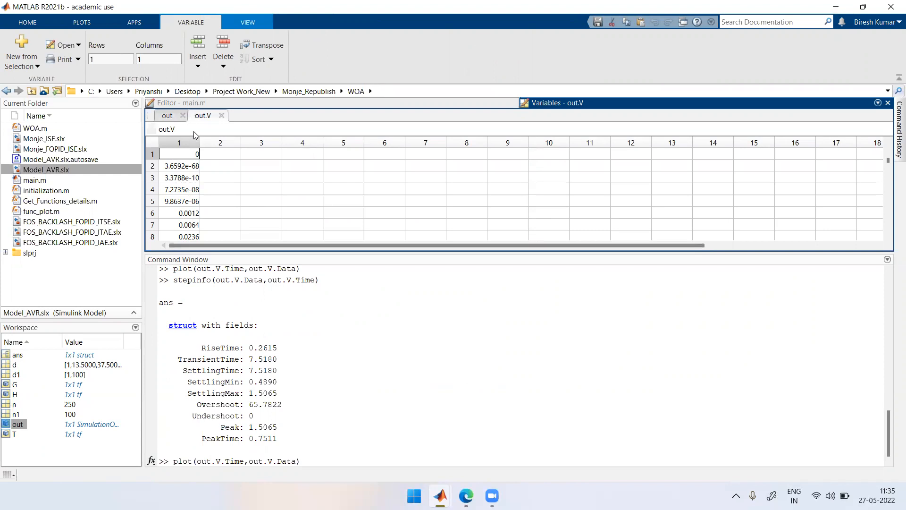
click(222, 115)
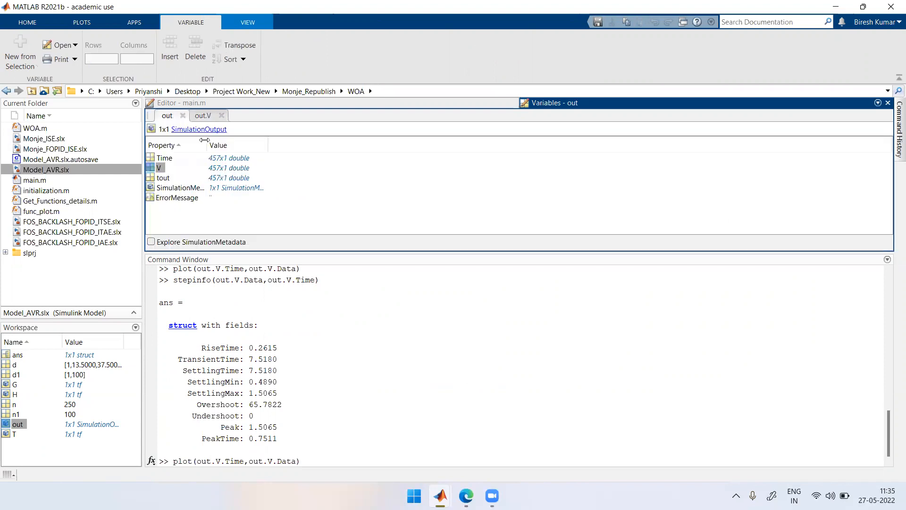
double_click(165, 158)
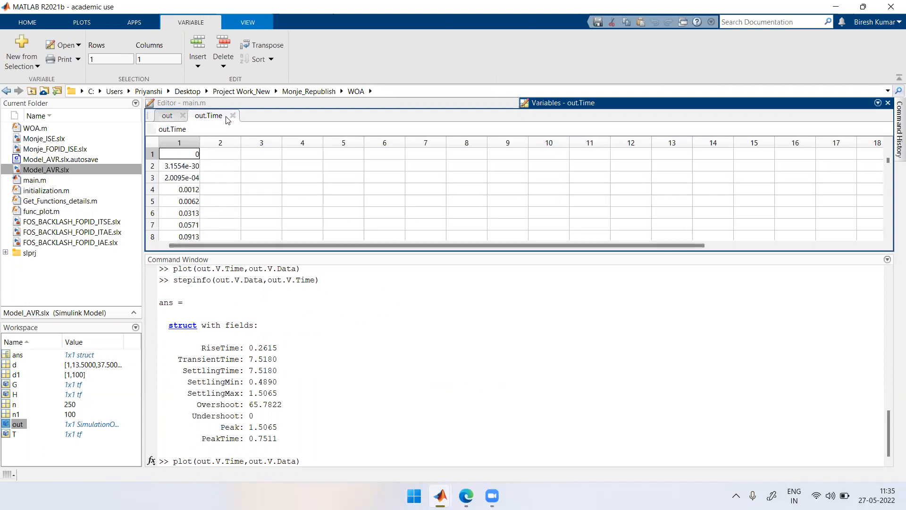
click(233, 116)
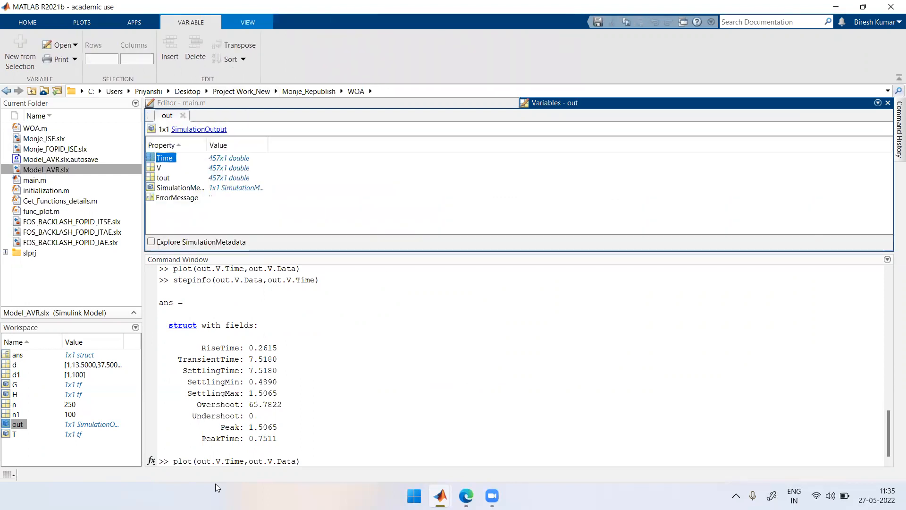
Edit the pasted command to plot(out.Time,out.V), run it, and close the resulting figure
click(244, 461)
key(BackSpace)
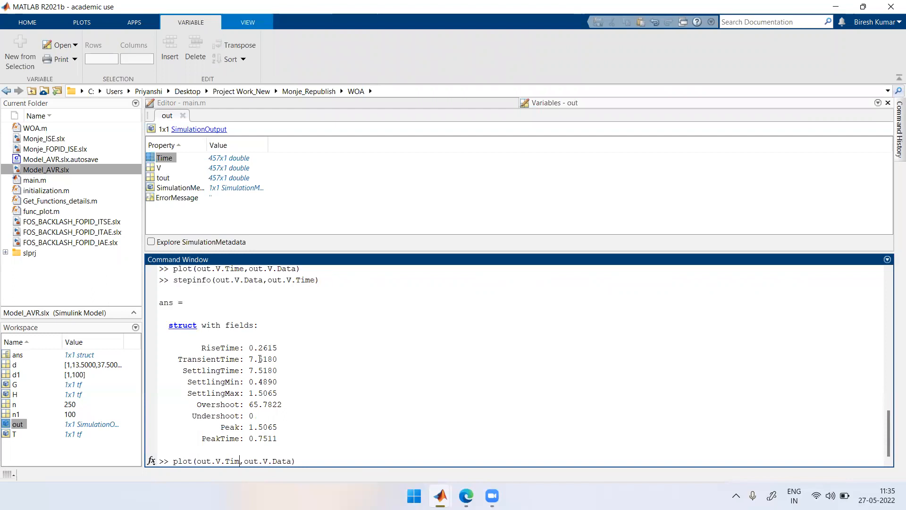
key(BackSpace)
key(BackSpace)
key(BackSpace)
key(BackSpace)
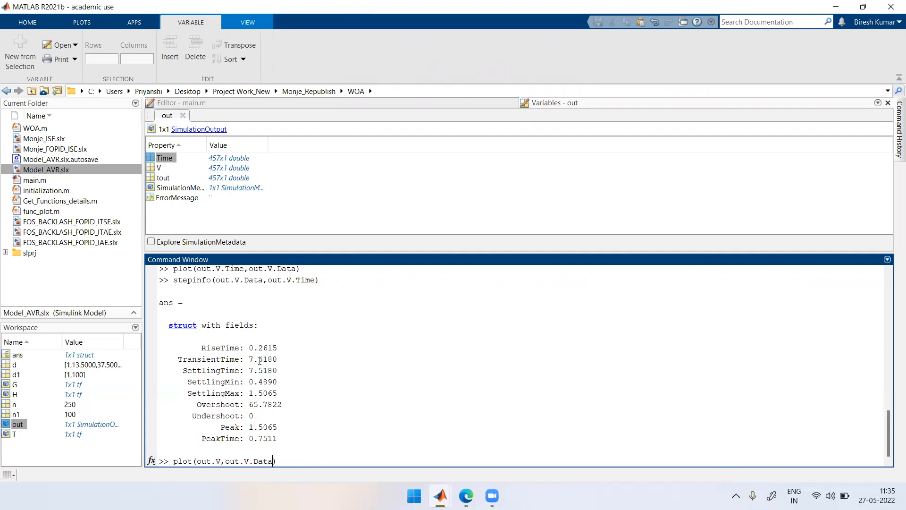
key(BackSpace)
key(BackSpace)
key(BackSpace)
key(BackSpace)
key(BackSpace)
key(BackSpace)
text(V)
key(BackSpace)
text(Time)
key(Return)
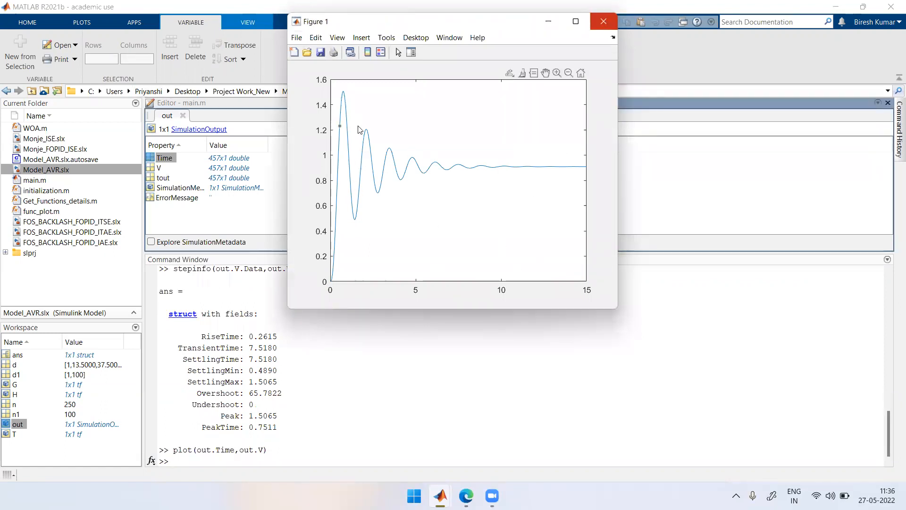
click(603, 21)
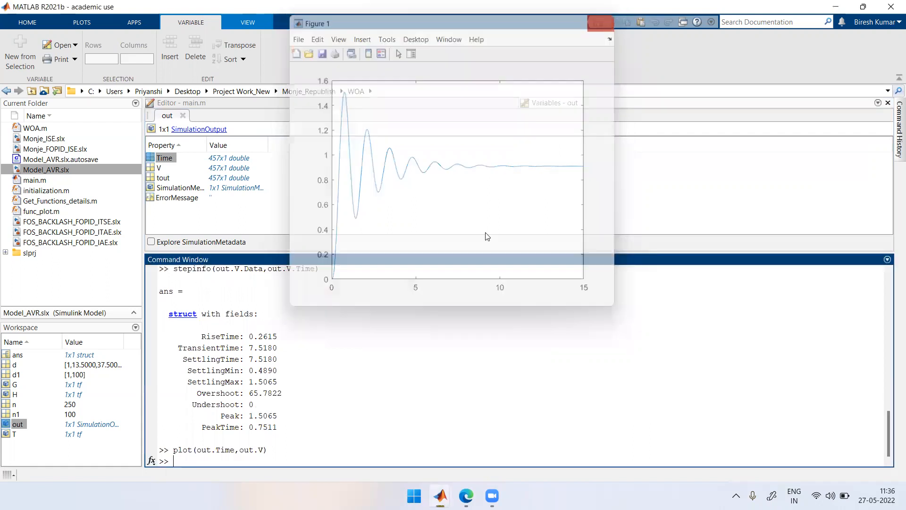
Compute the step-response characteristics from the array data with stepinfo(out.V,out.Time)
text(st)
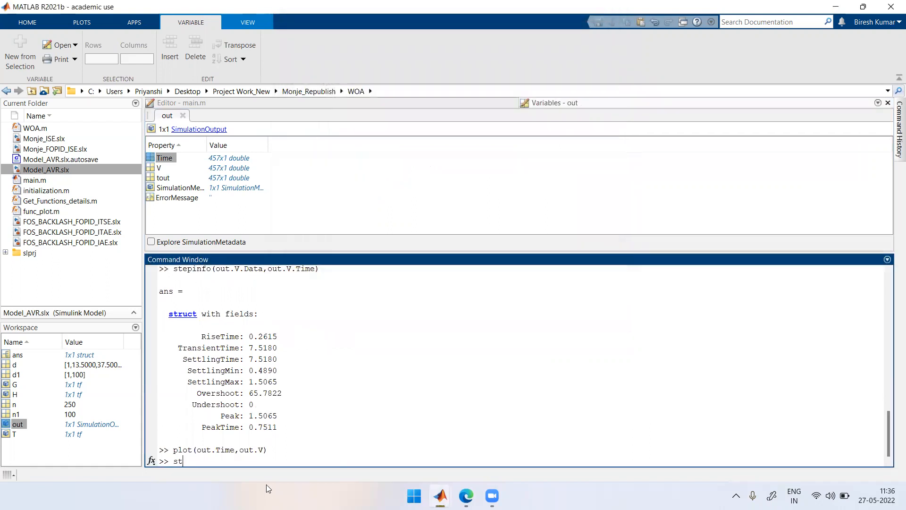
text(epinf)
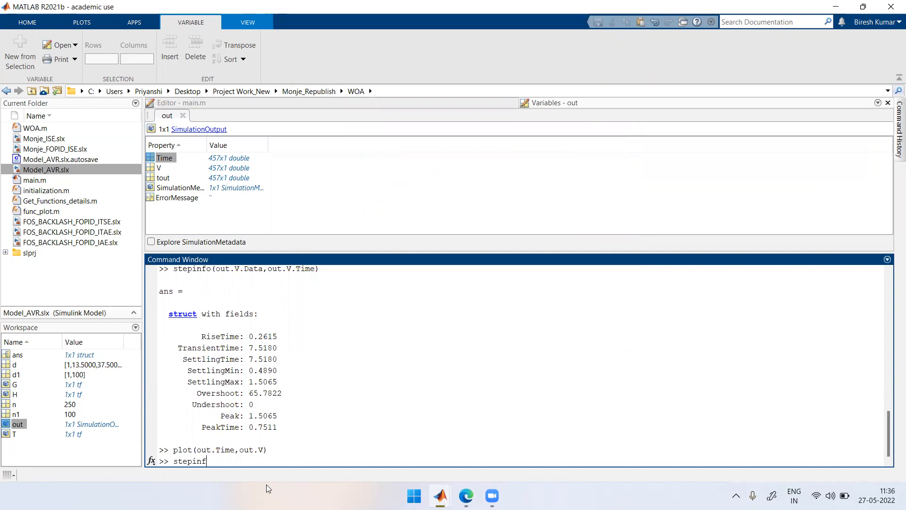
text(o()
drag(240, 448, 263, 450)
text(out.V)
text(,out.Time))
key(Return)
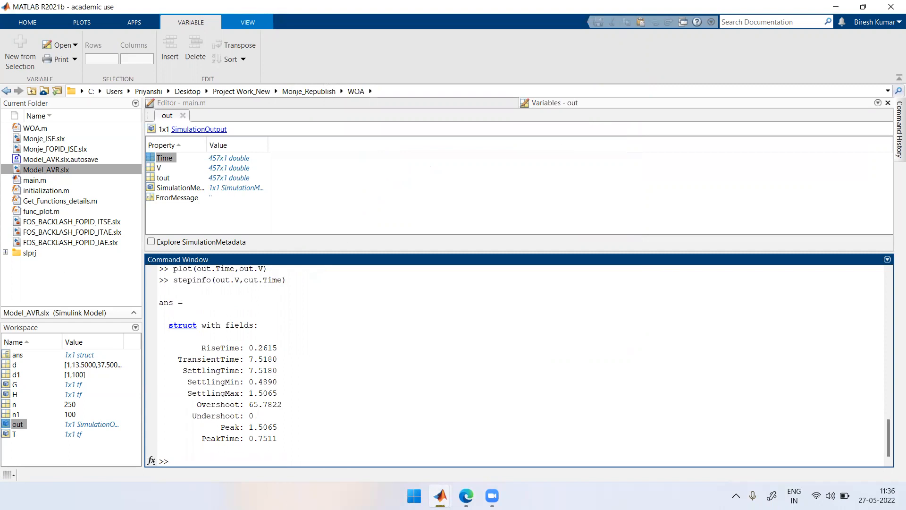
Enlarge the Command Window to compare the stepinfo results of the successive methods, and restore the original layout
double_click(351, 257)
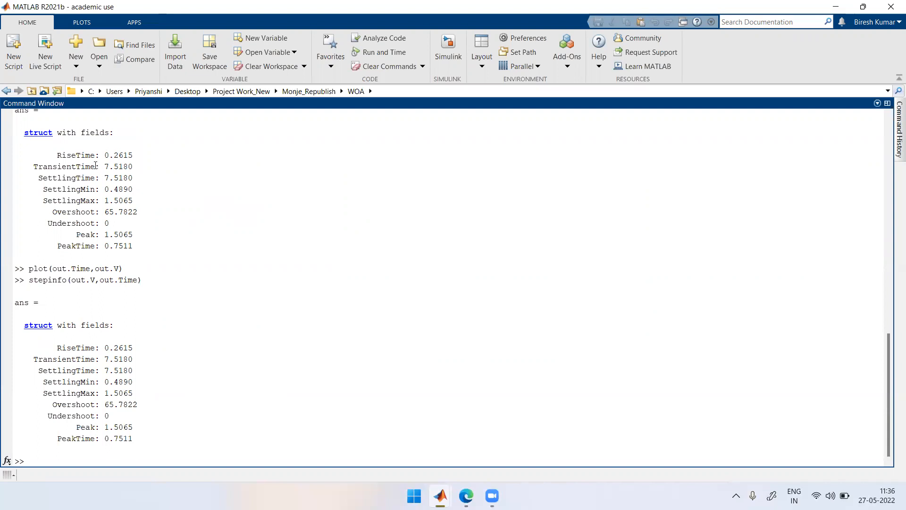
scroll(118, 180, up, 5)
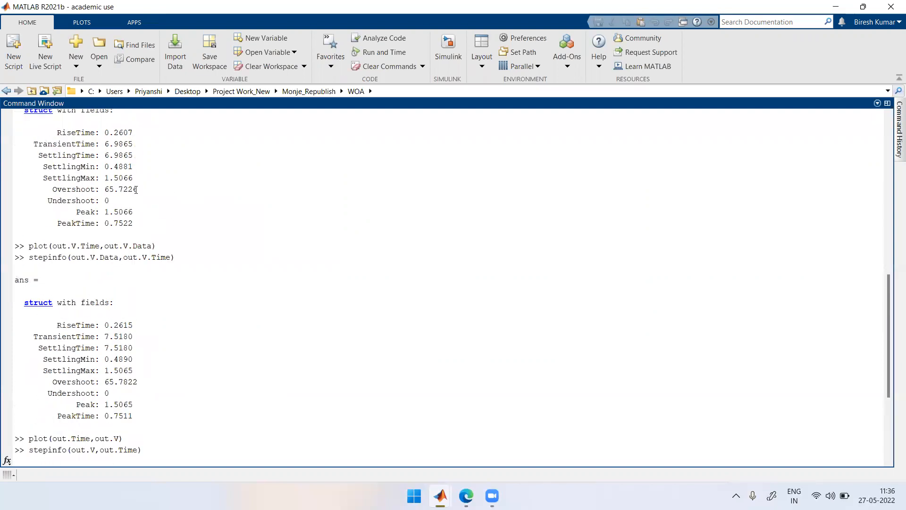
scroll(110, 293, down, 4)
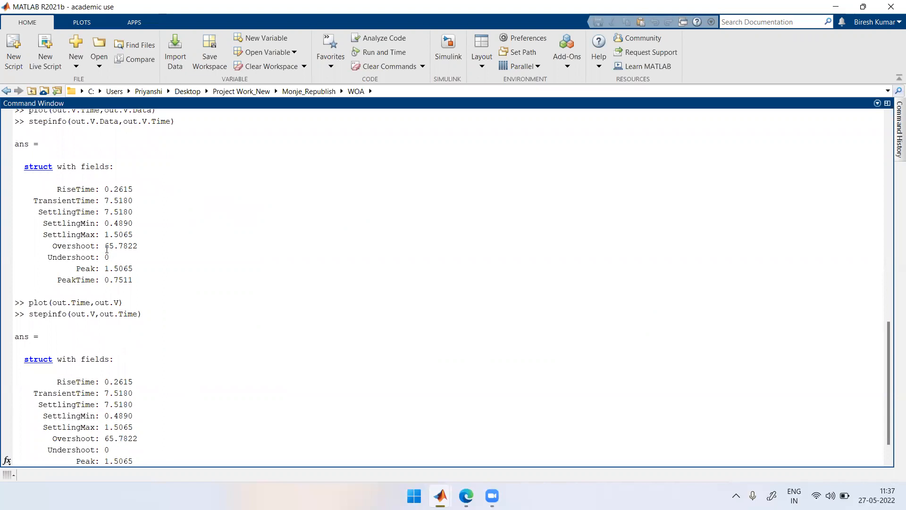
scroll(141, 301, down, 1)
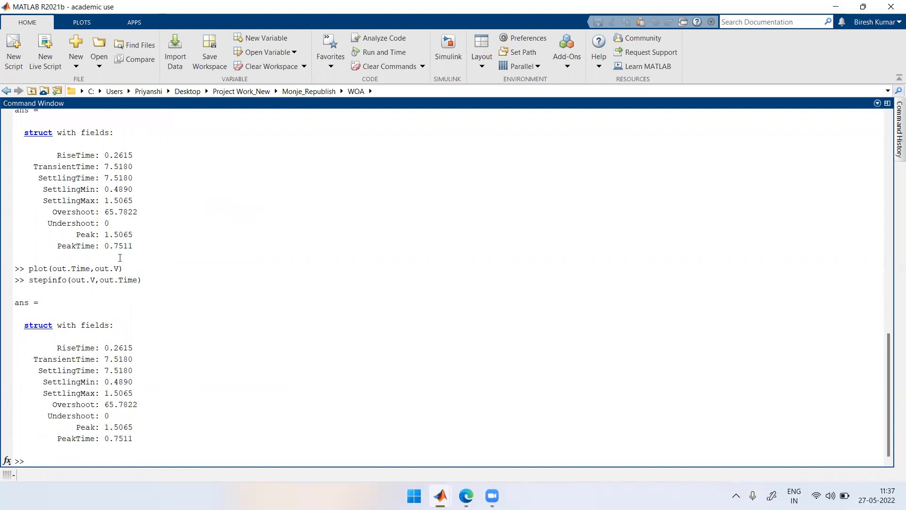
double_click(229, 104)
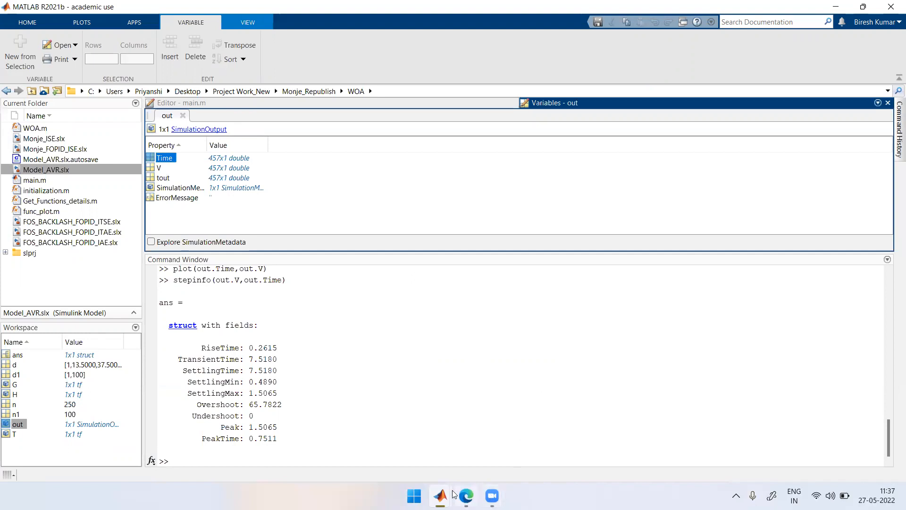
click(564, 482)
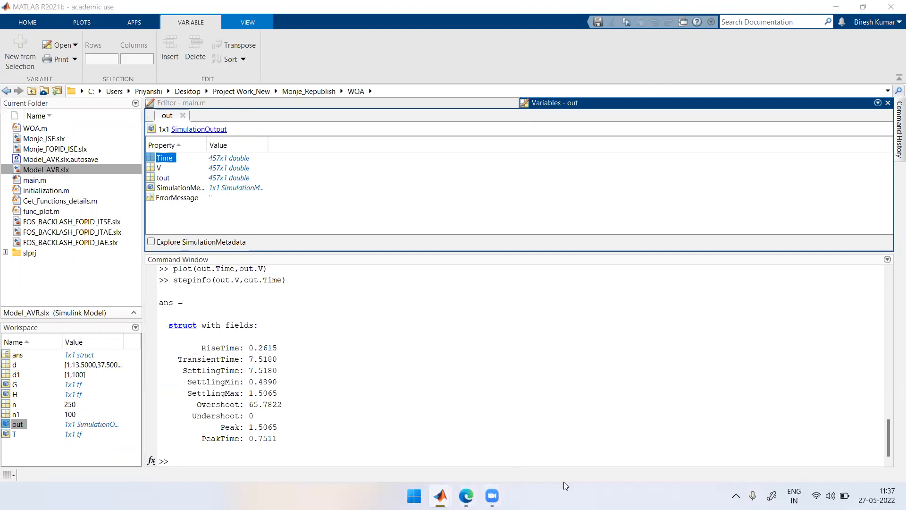